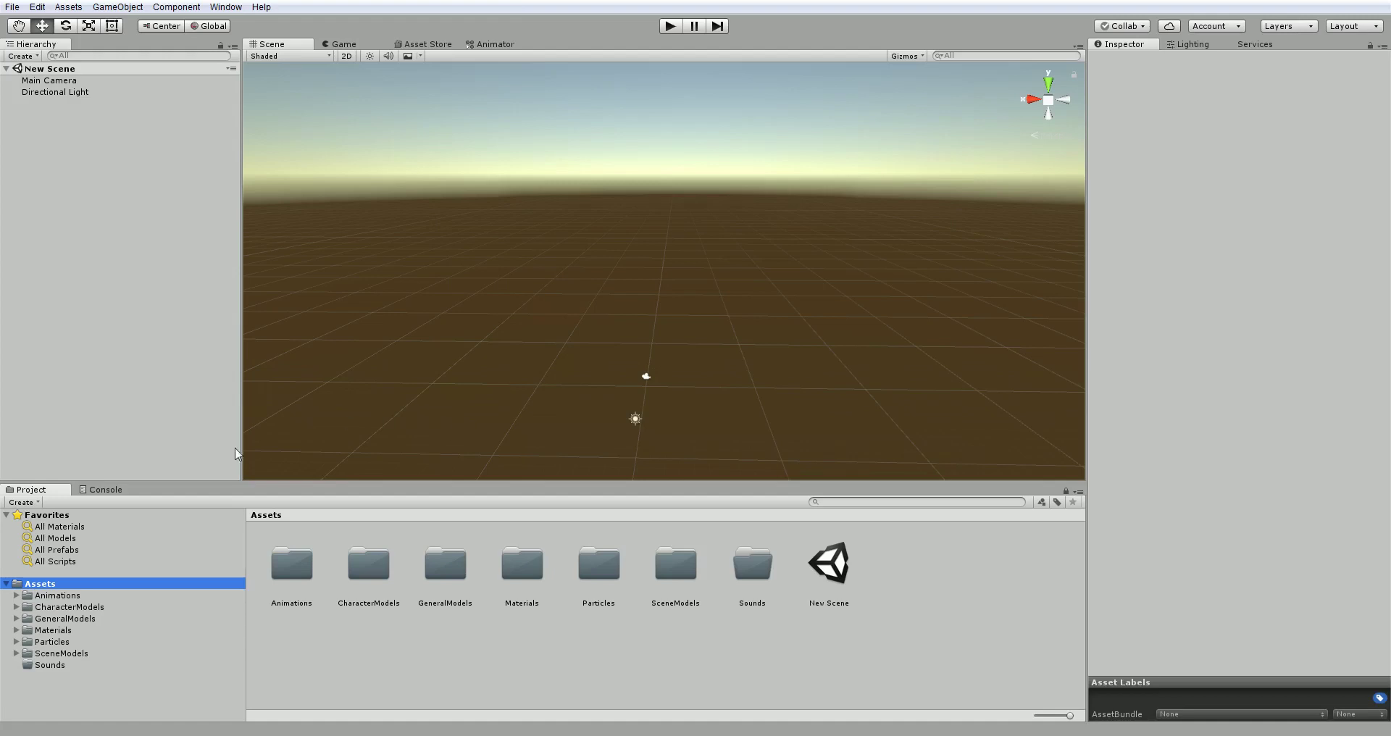
Step: Browse the Animations through Sounds asset folders, ending on empty Sounds, then open the Asset Store
click(102, 596)
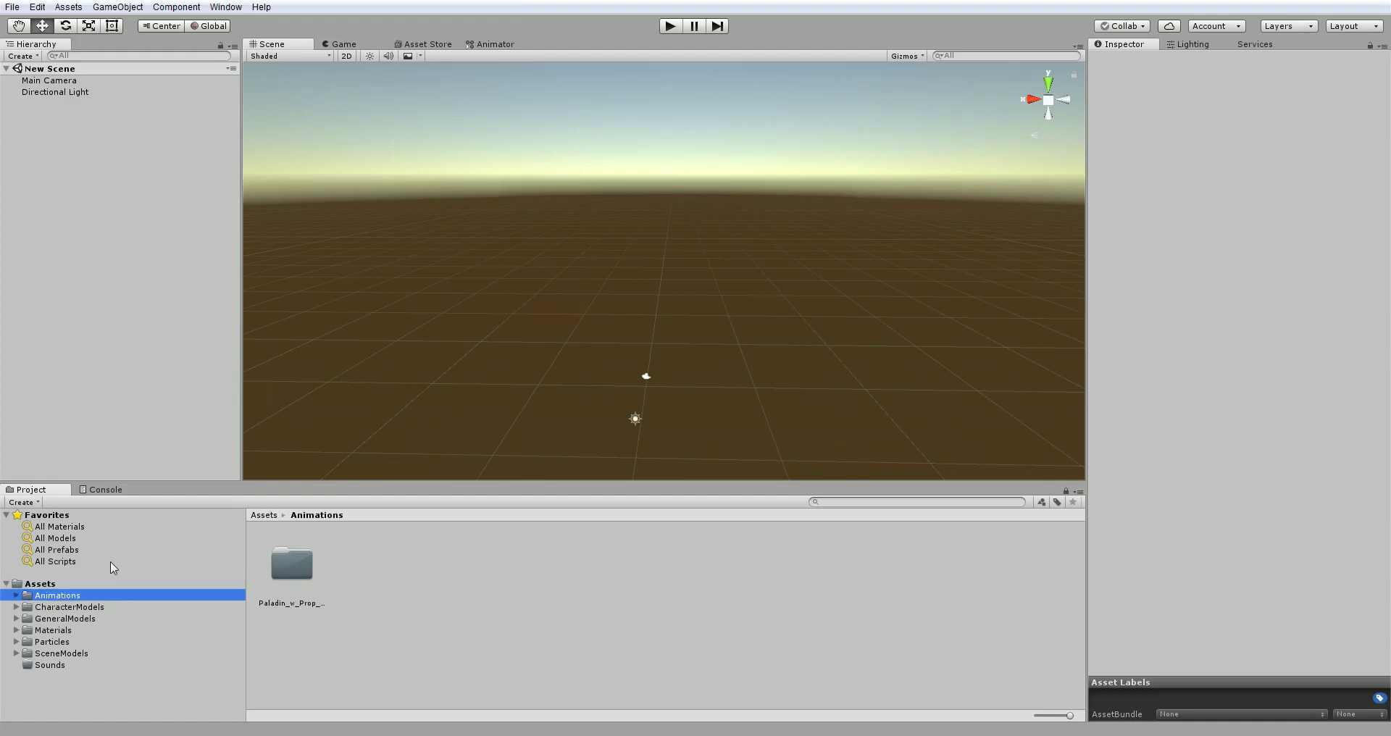
click(108, 607)
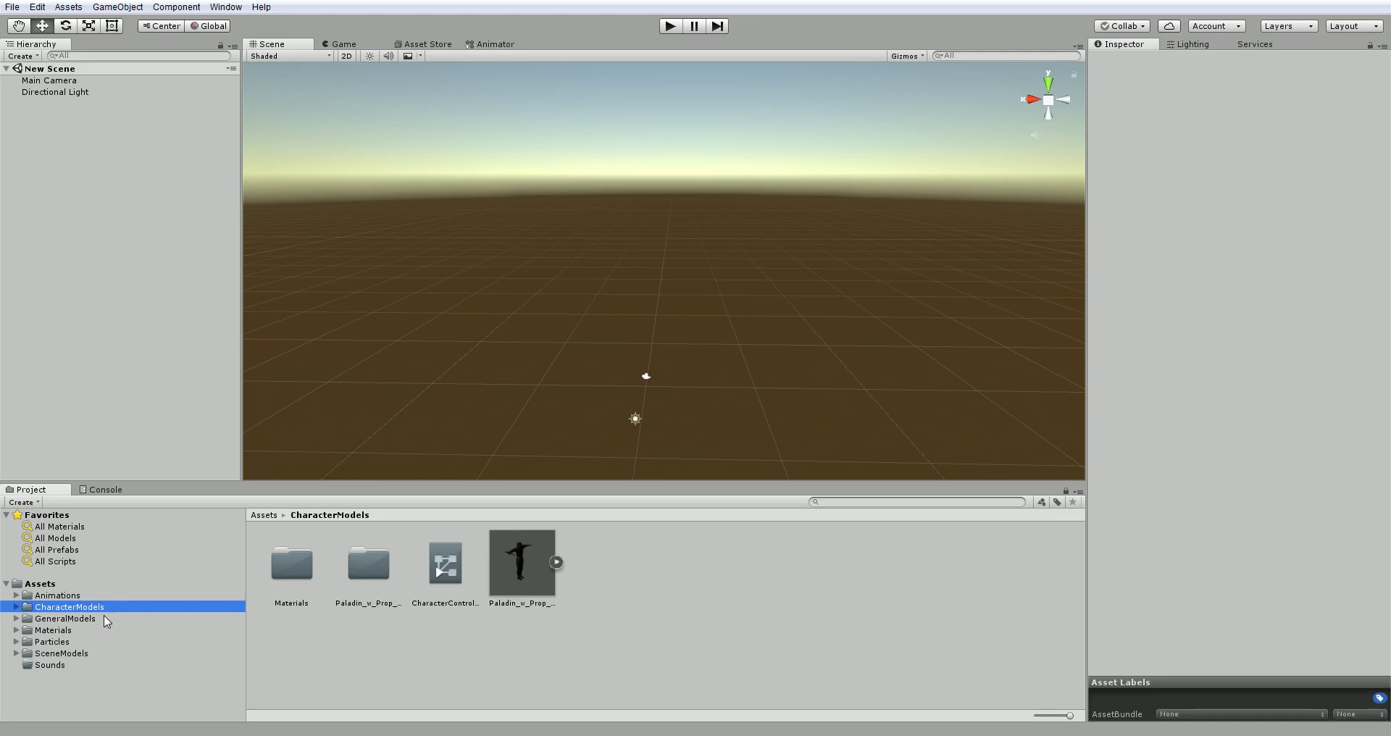
click(103, 618)
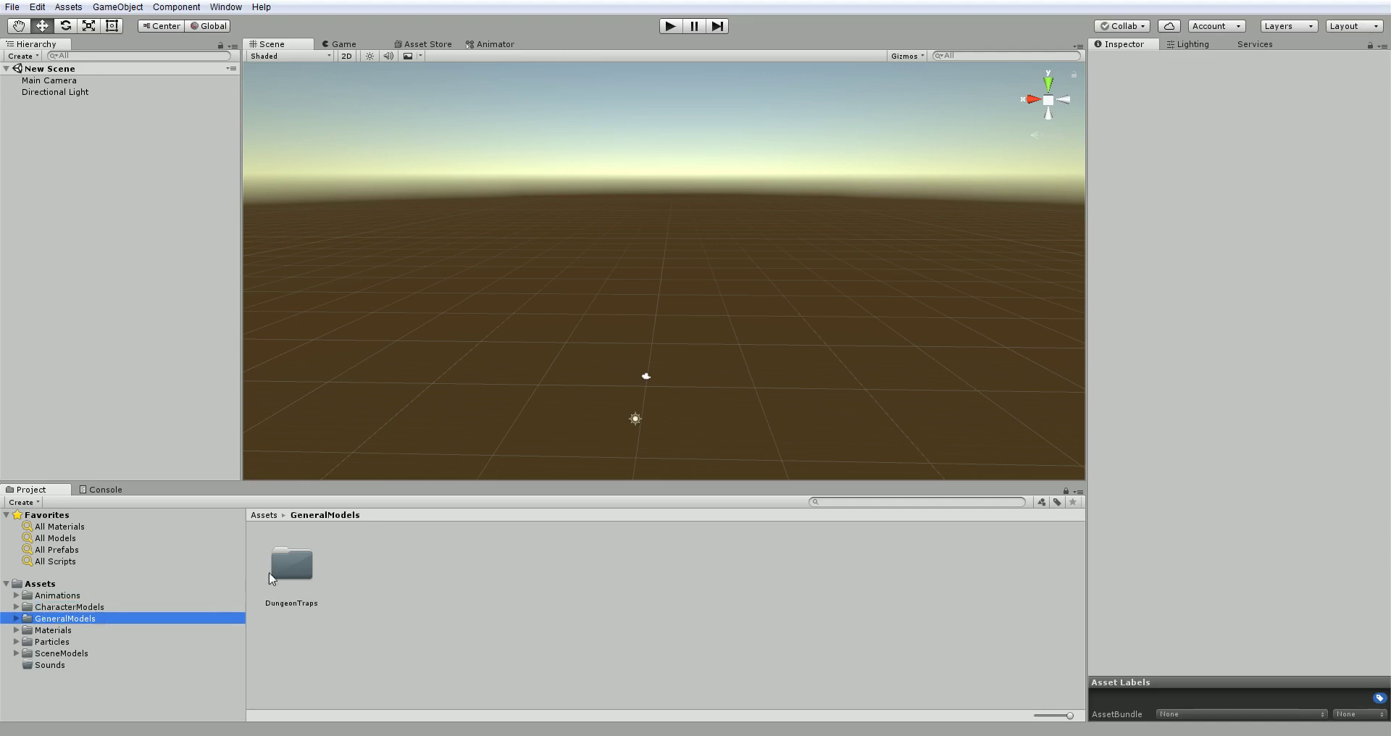
click(71, 630)
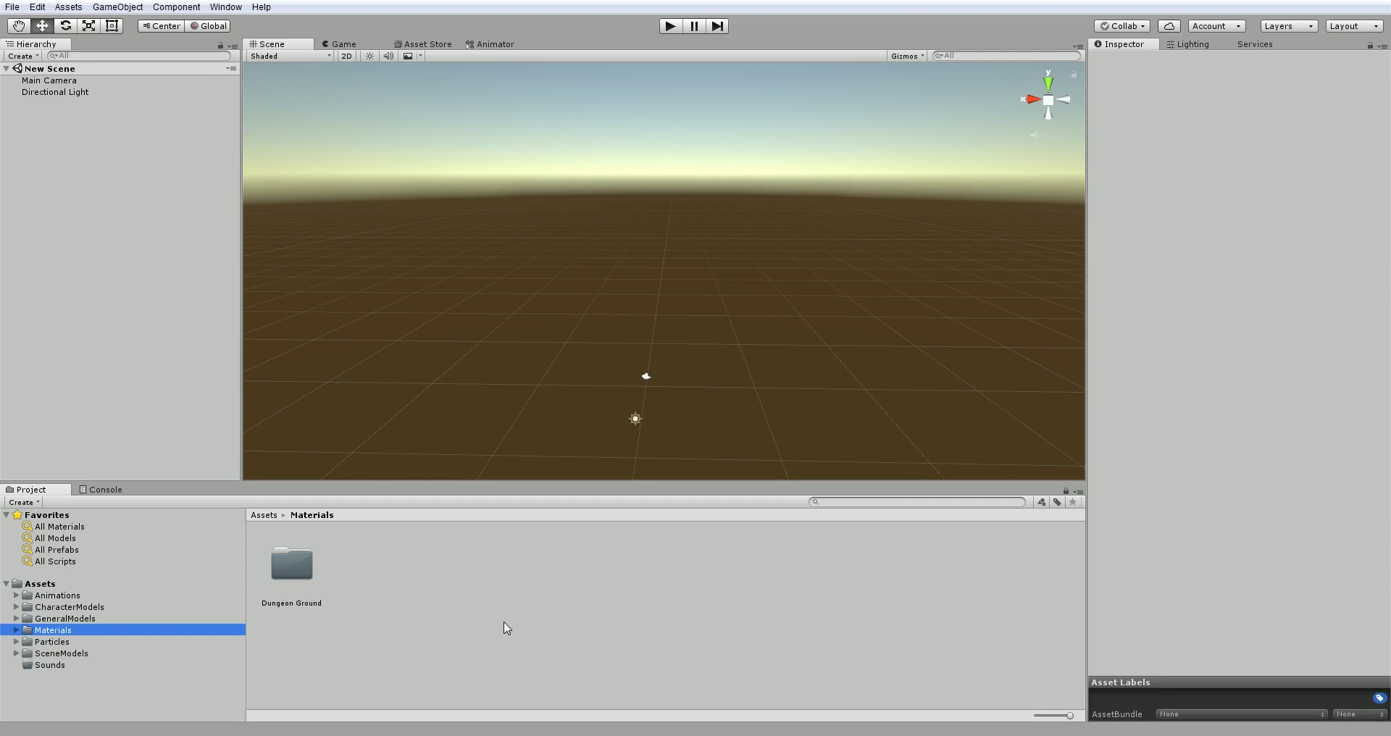
click(82, 643)
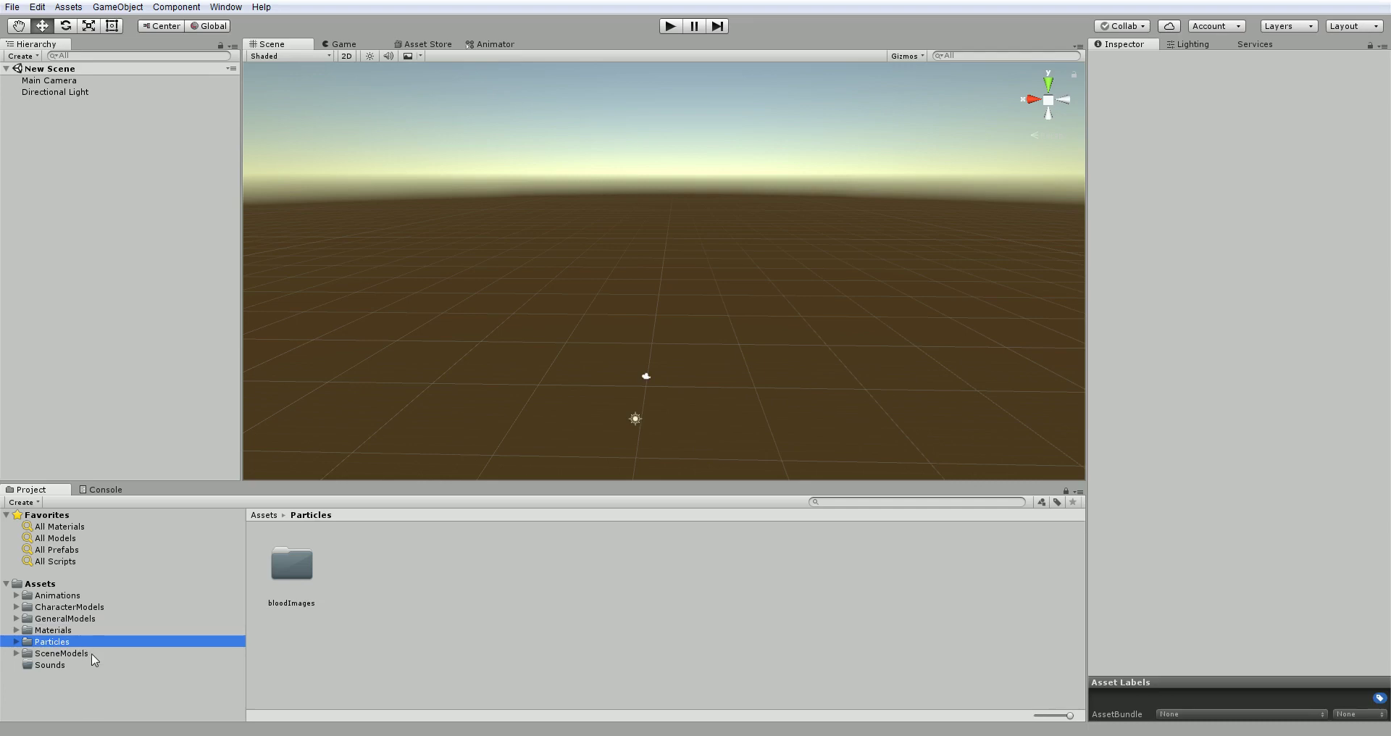
click(93, 657)
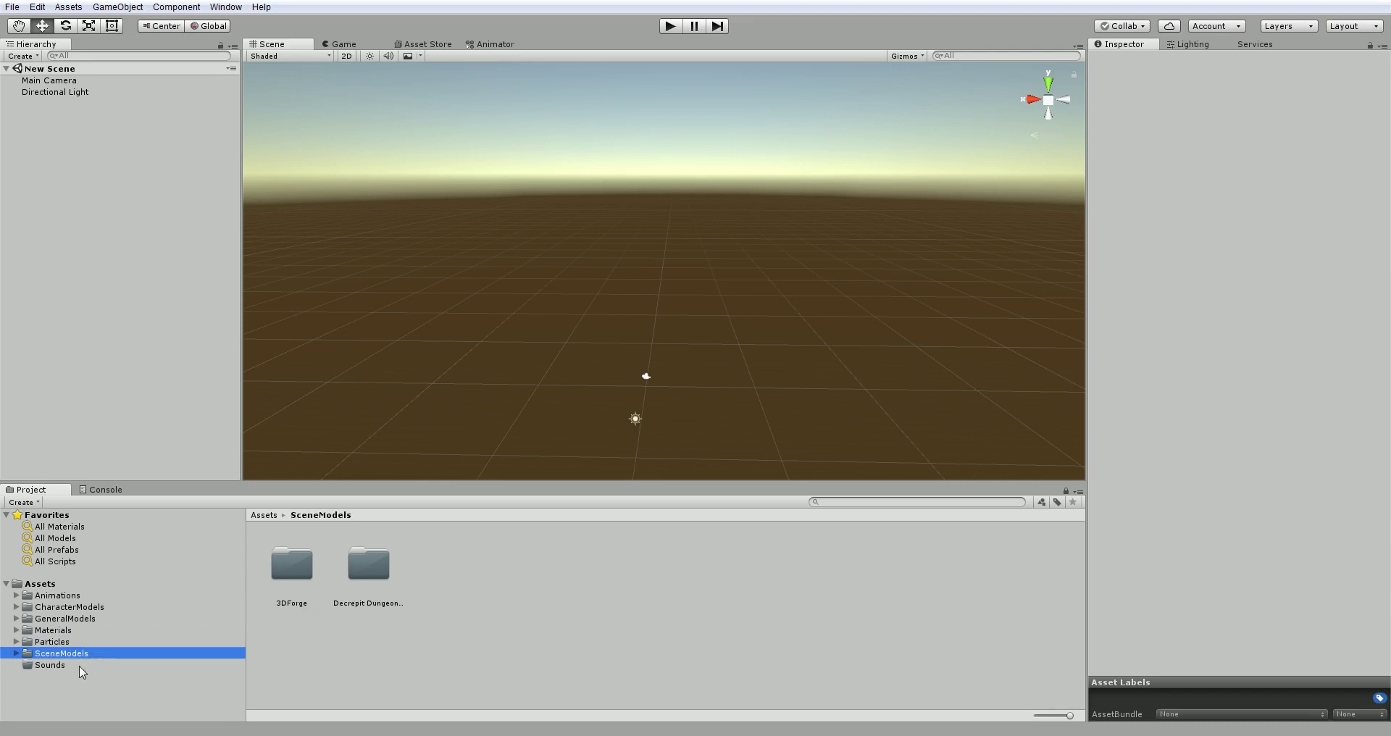
click(80, 668)
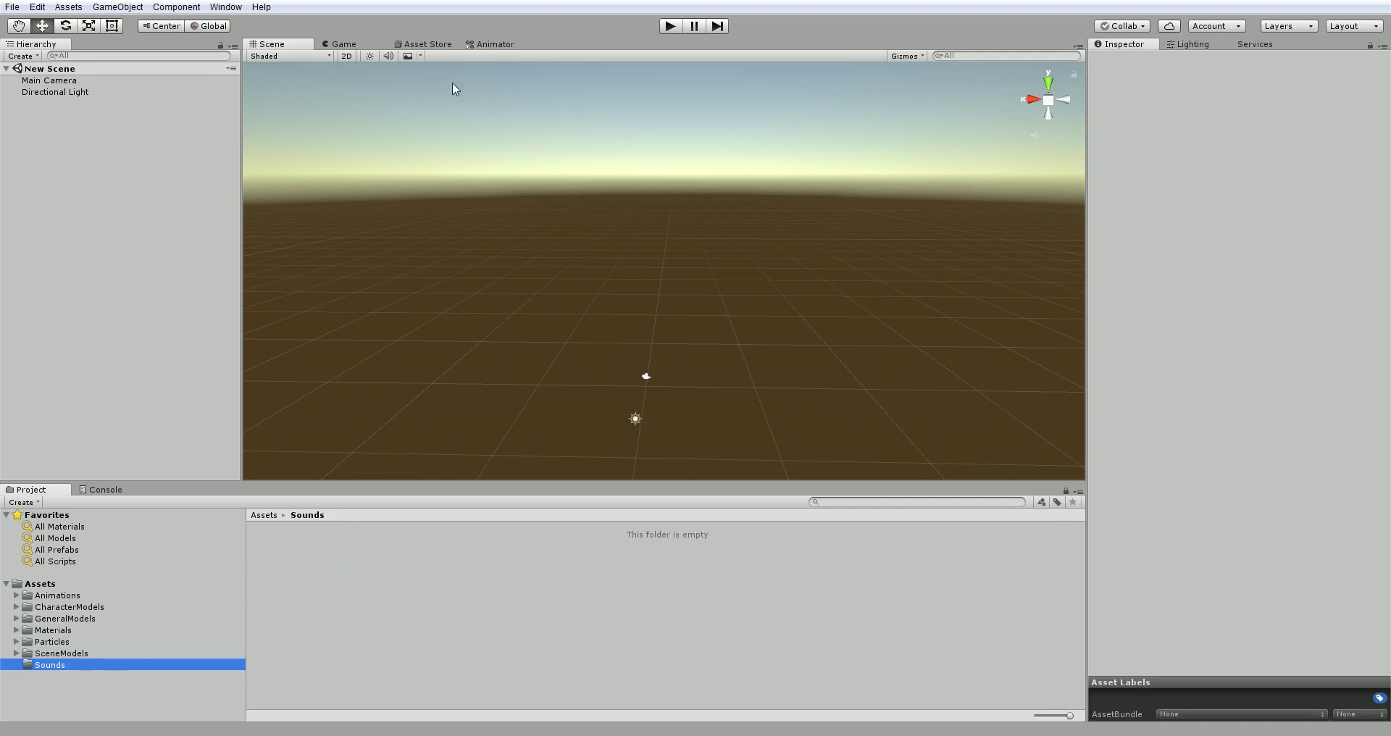
click(444, 45)
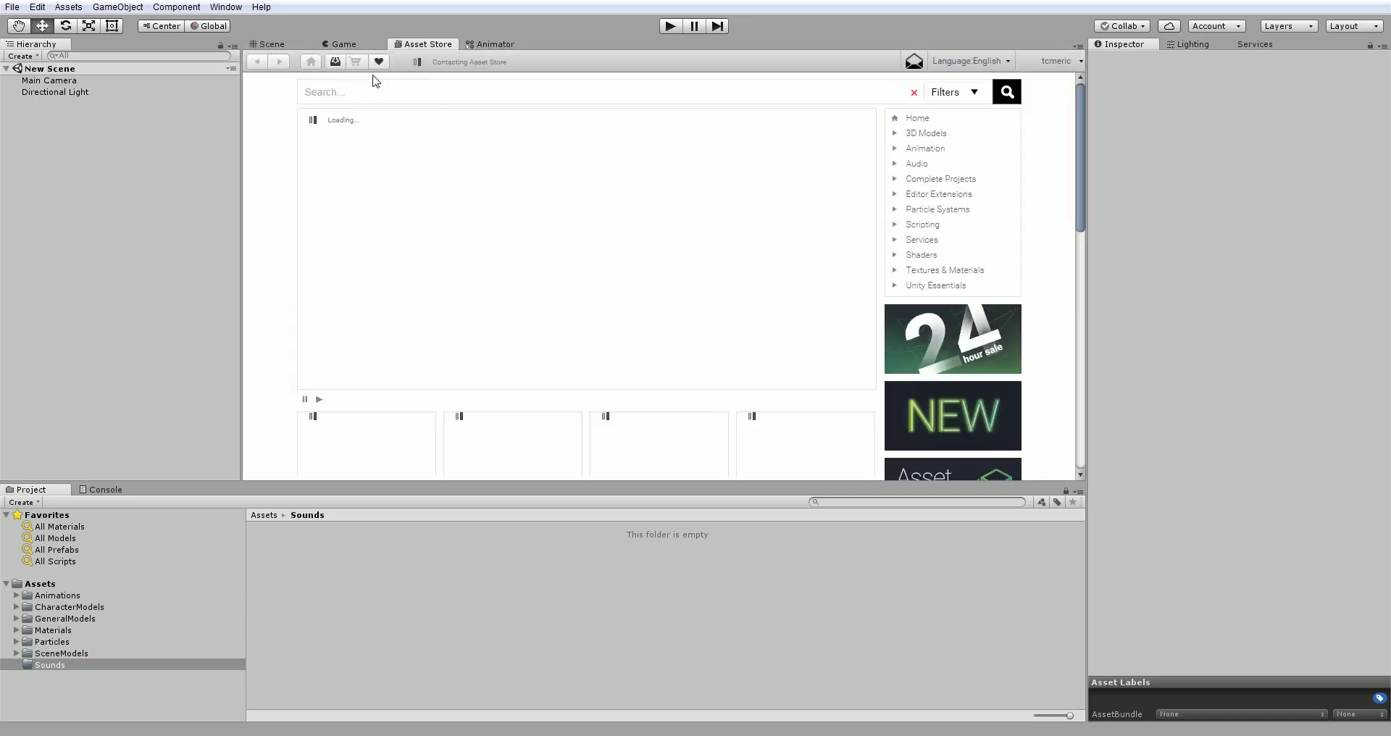
Step: Show the downloaded packages grouped by Title and scroll down to Playmaker 1.8.4
click(335, 63)
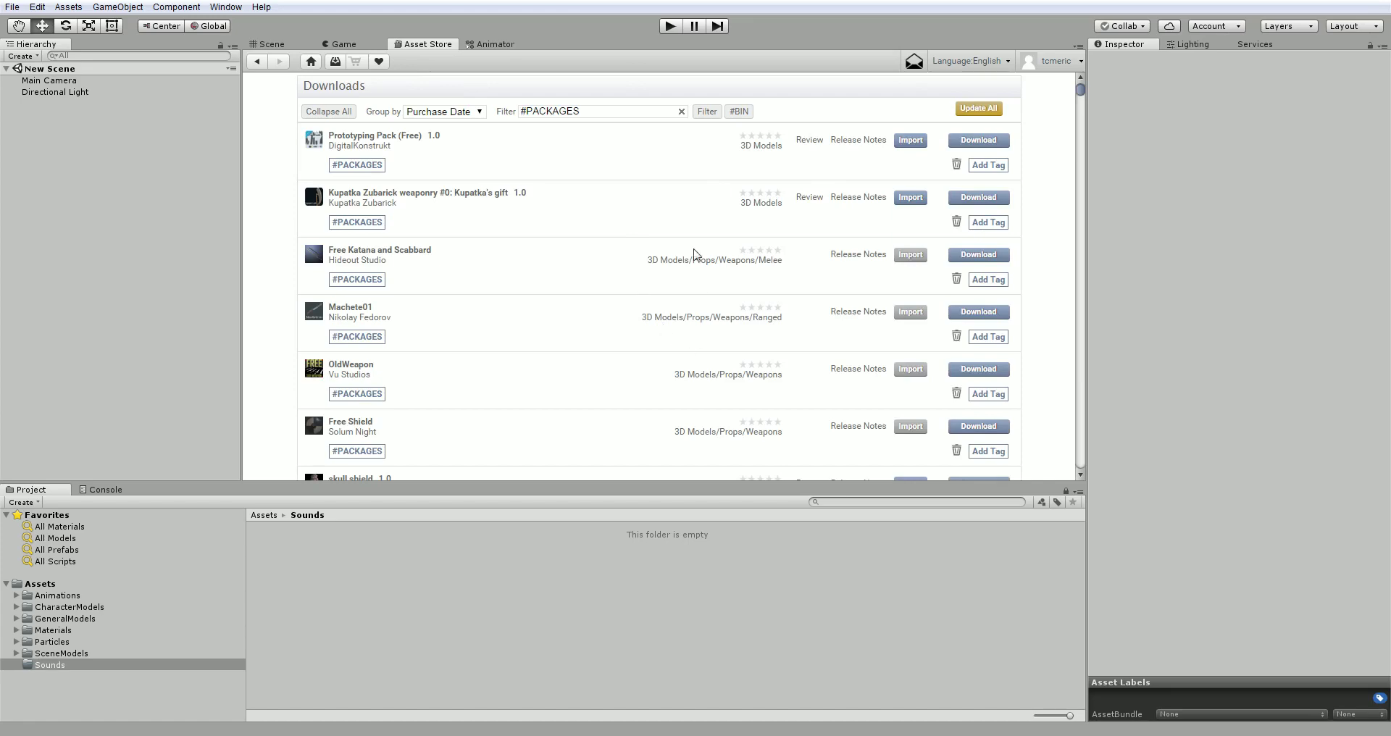
click(471, 113)
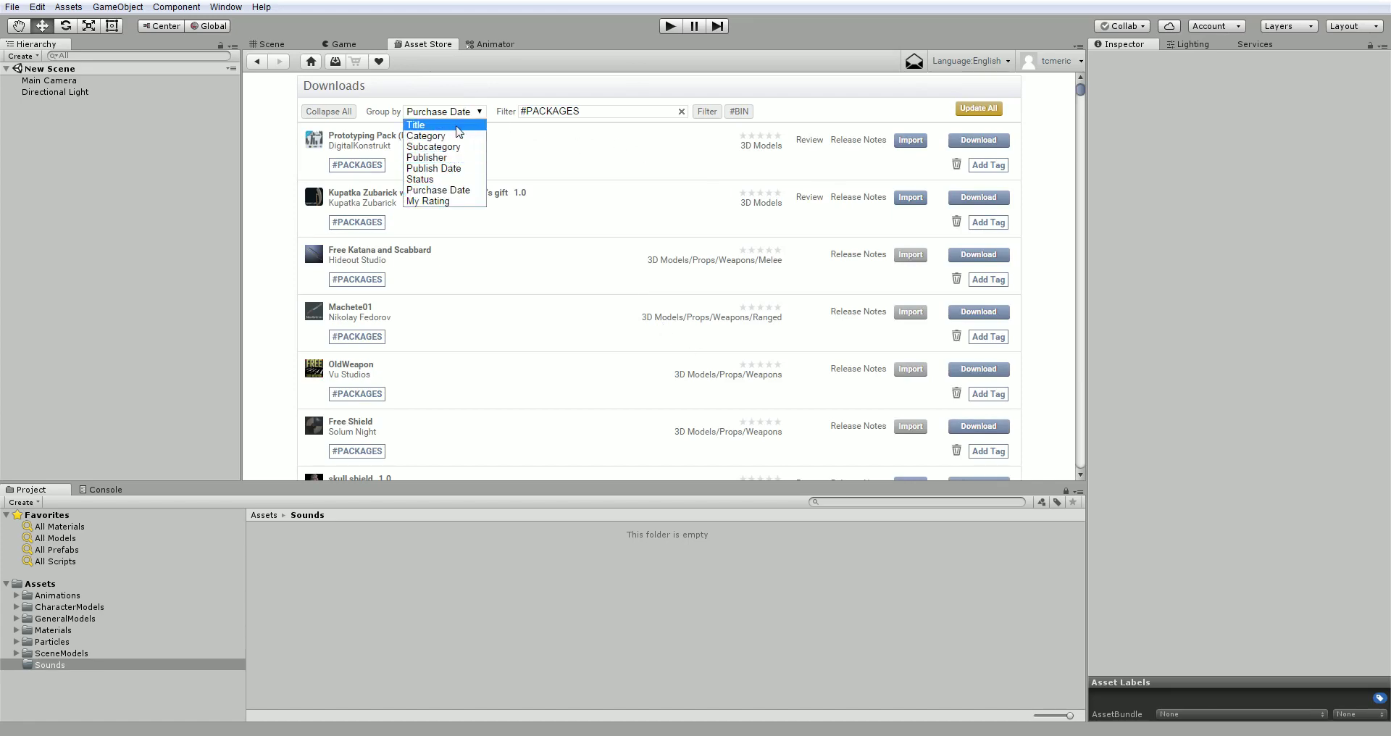
click(456, 126)
scroll(545, 250, down, 20)
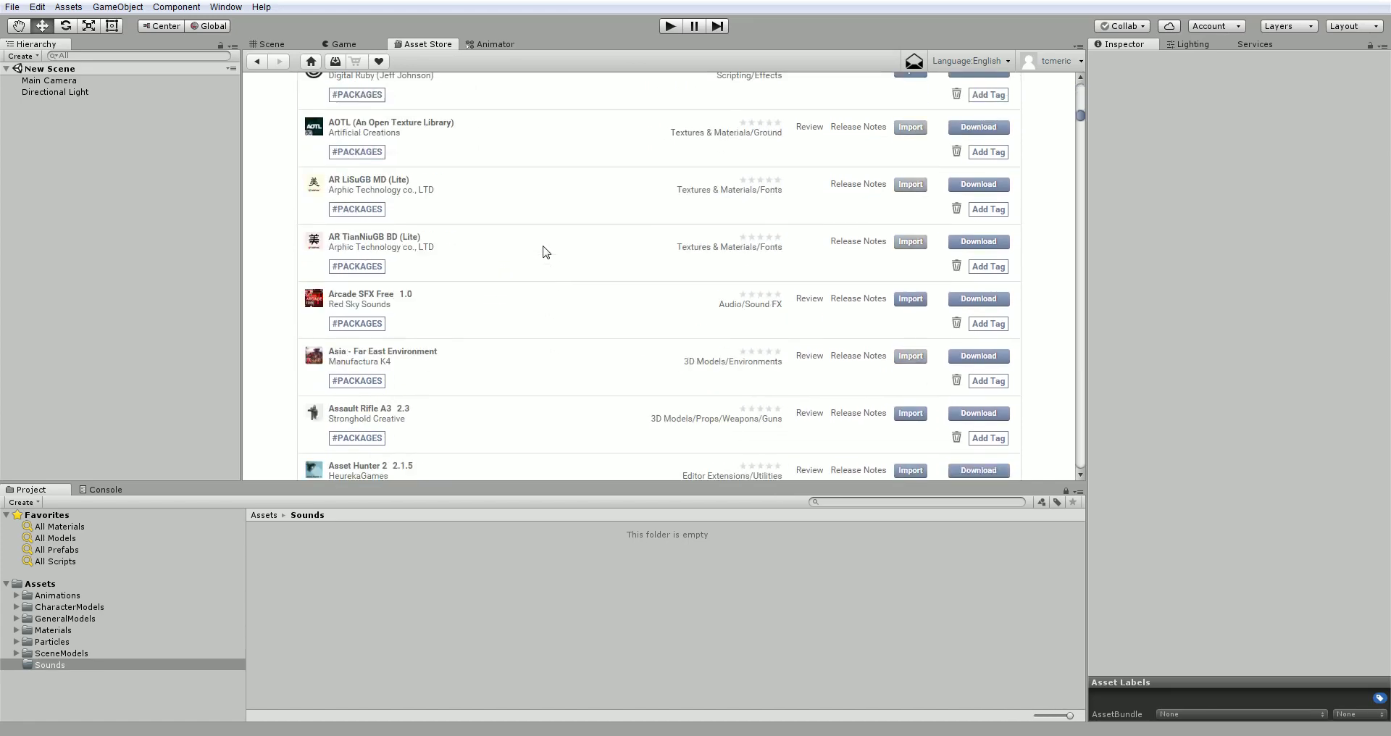
scroll(546, 247, down, 20)
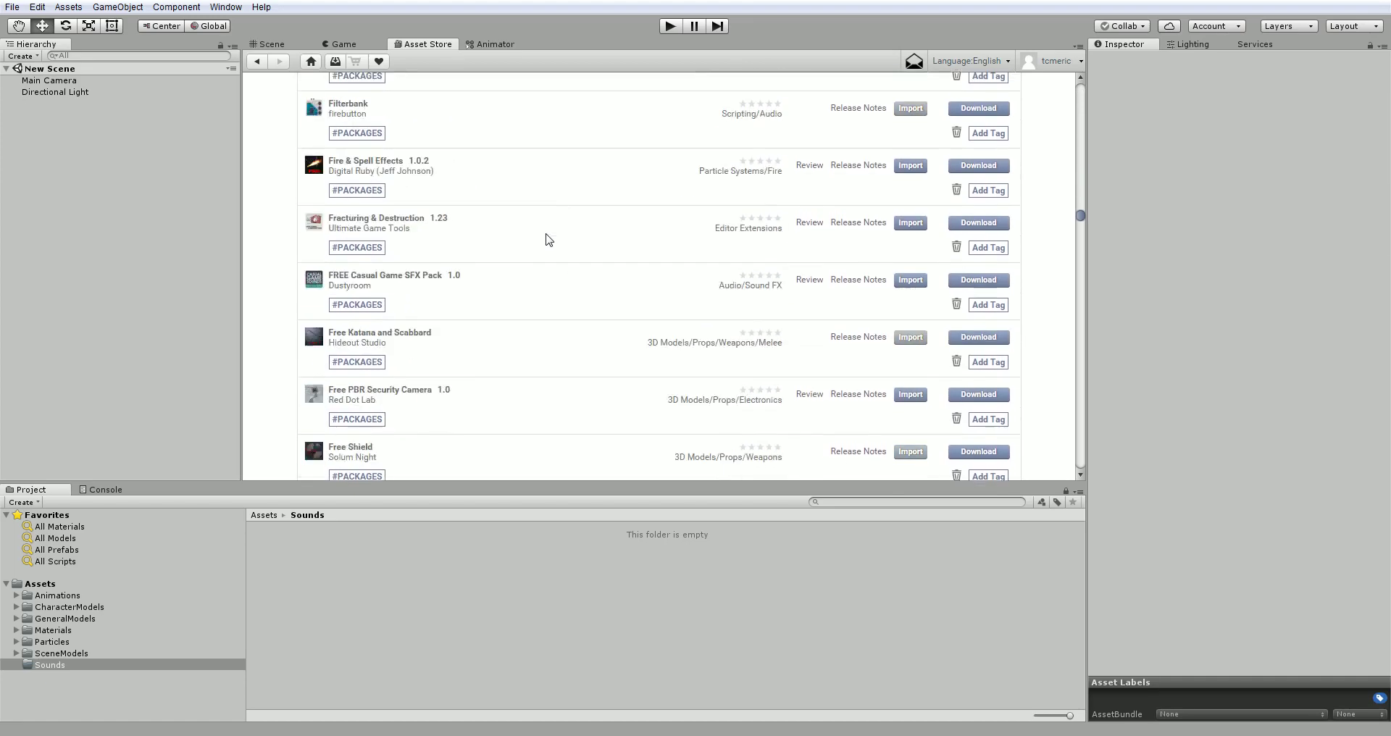
scroll(545, 230, down, 20)
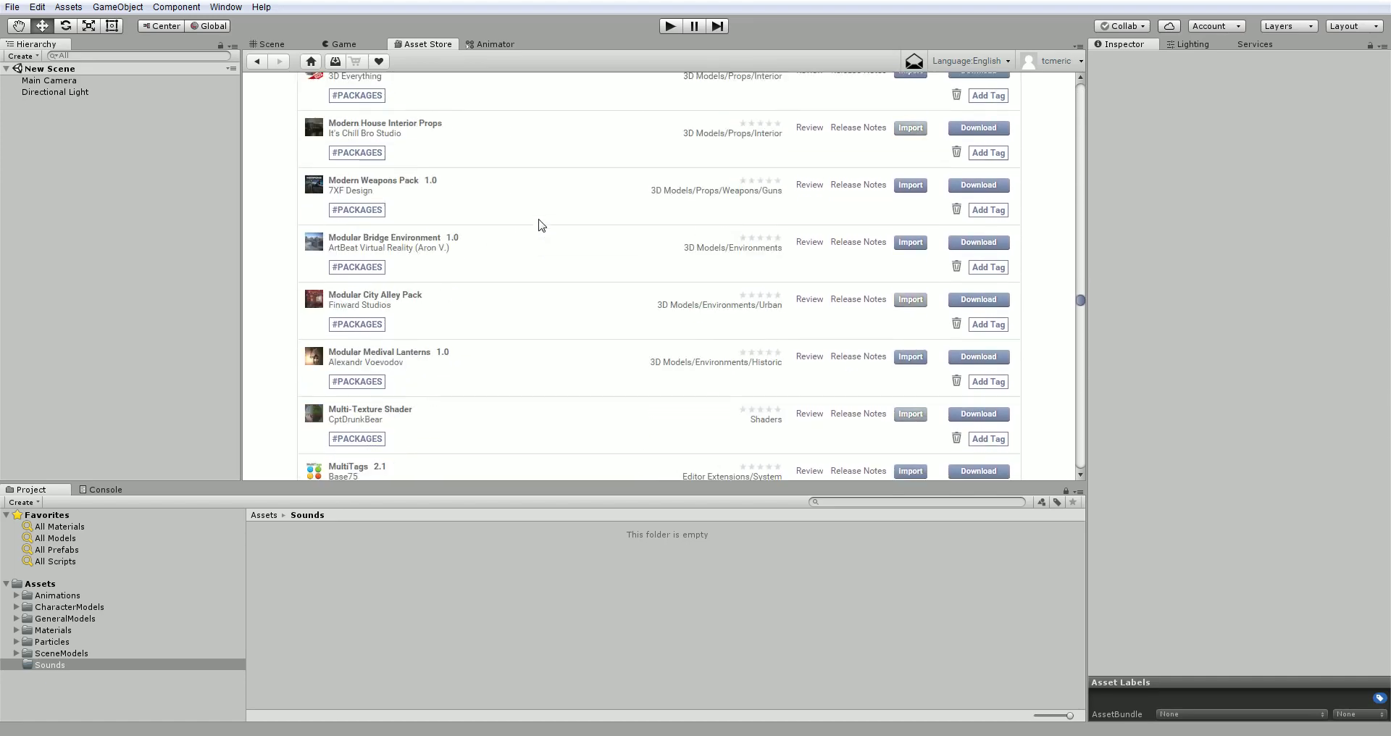
scroll(538, 225, up, 1)
scroll(538, 225, down, 4)
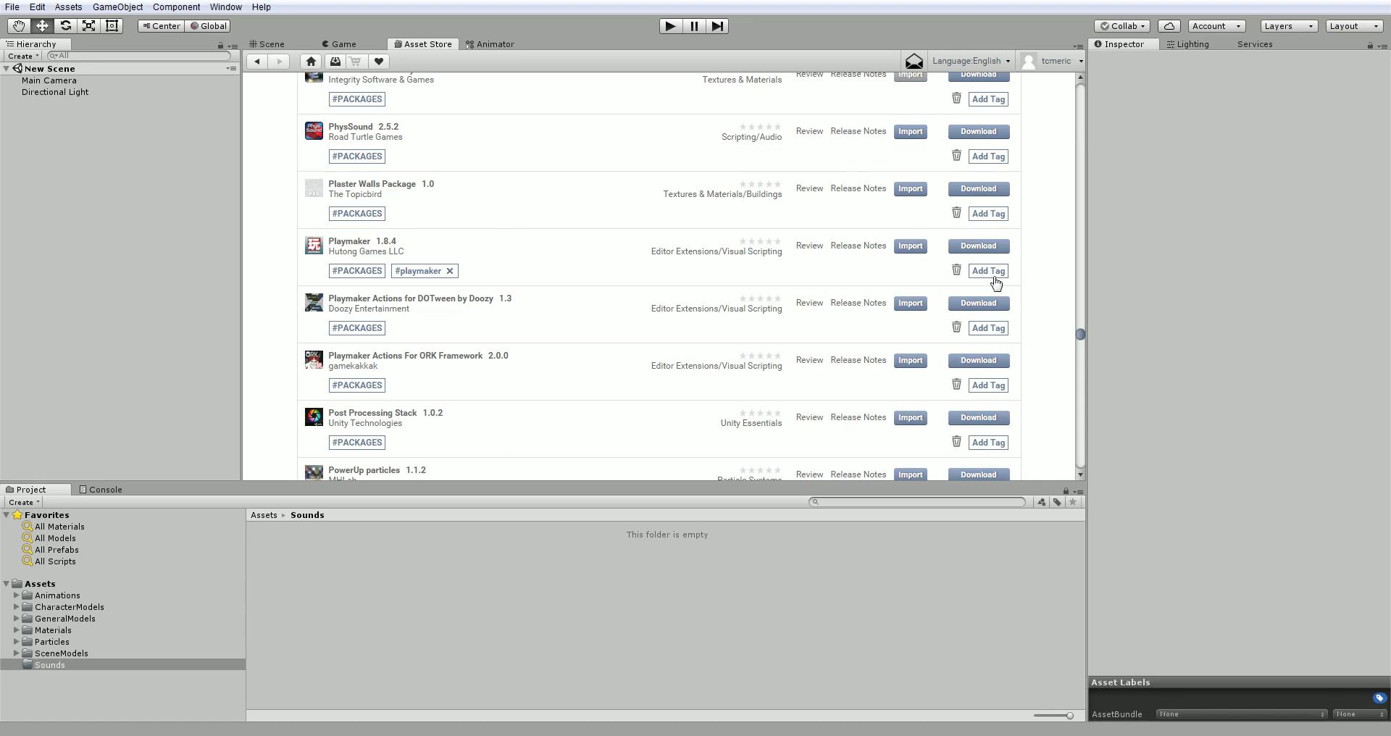
Step: Import all files of the Playmaker package from its Downloads row into the project
click(906, 247)
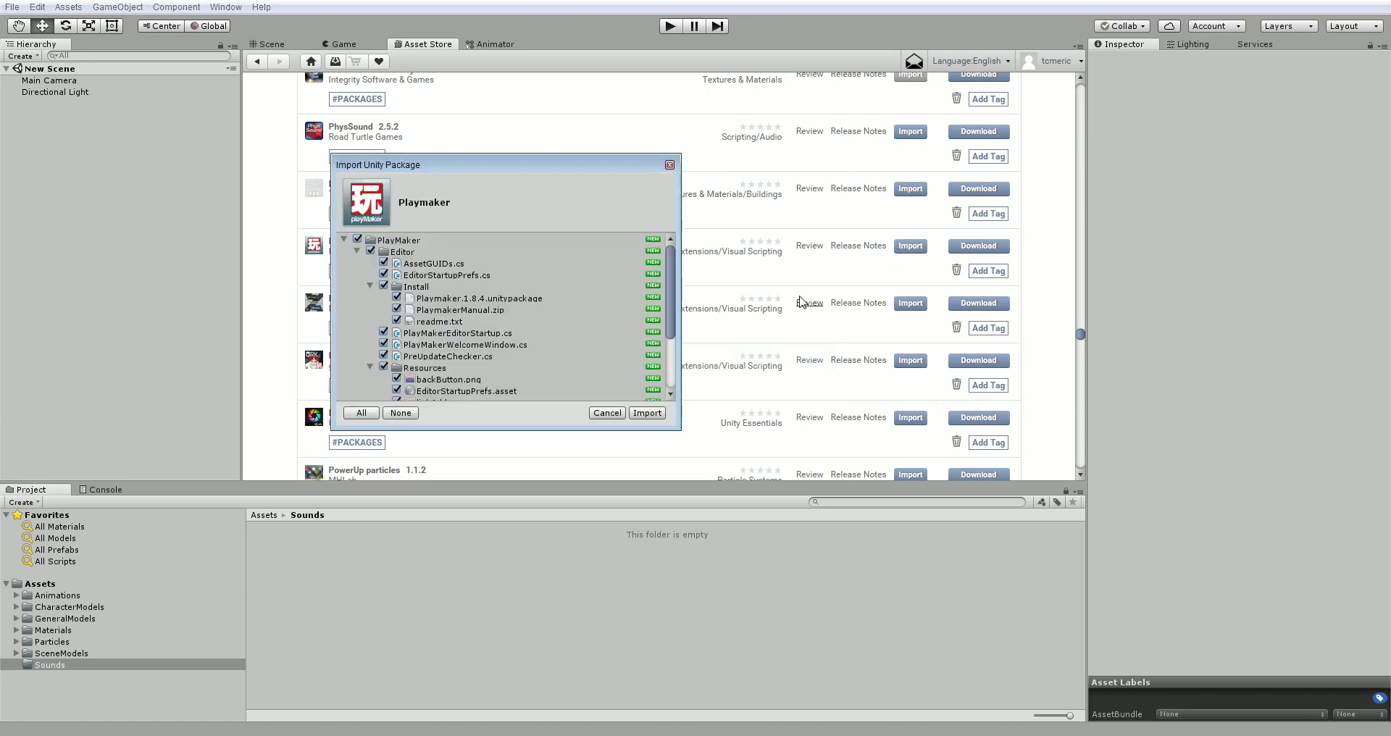
mouse_move(670, 261)
mouse_down()
mouse_move(668, 307)
mouse_move(673, 253)
mouse_up()
click(645, 413)
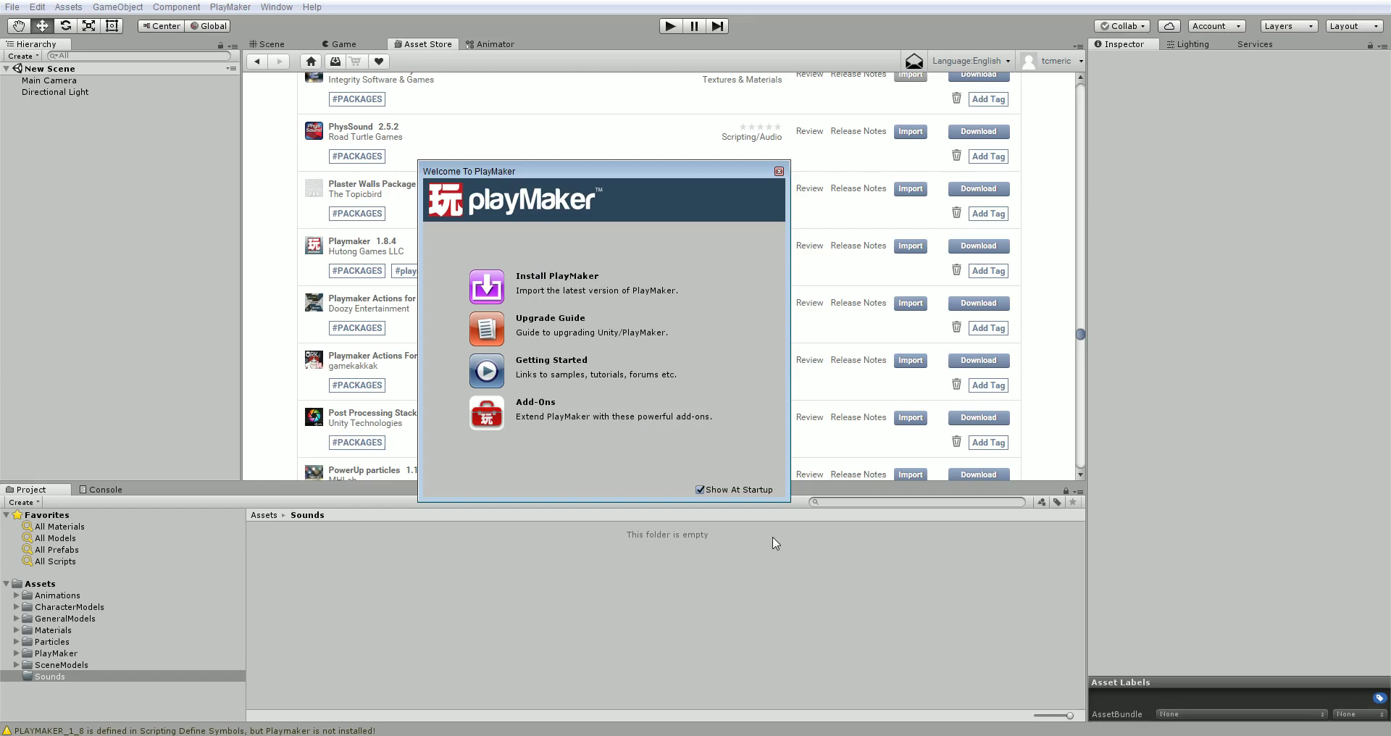
Step: Disable the welcome screen at startup, run the PlayMaker update check, and close its results
click(700, 490)
click(497, 290)
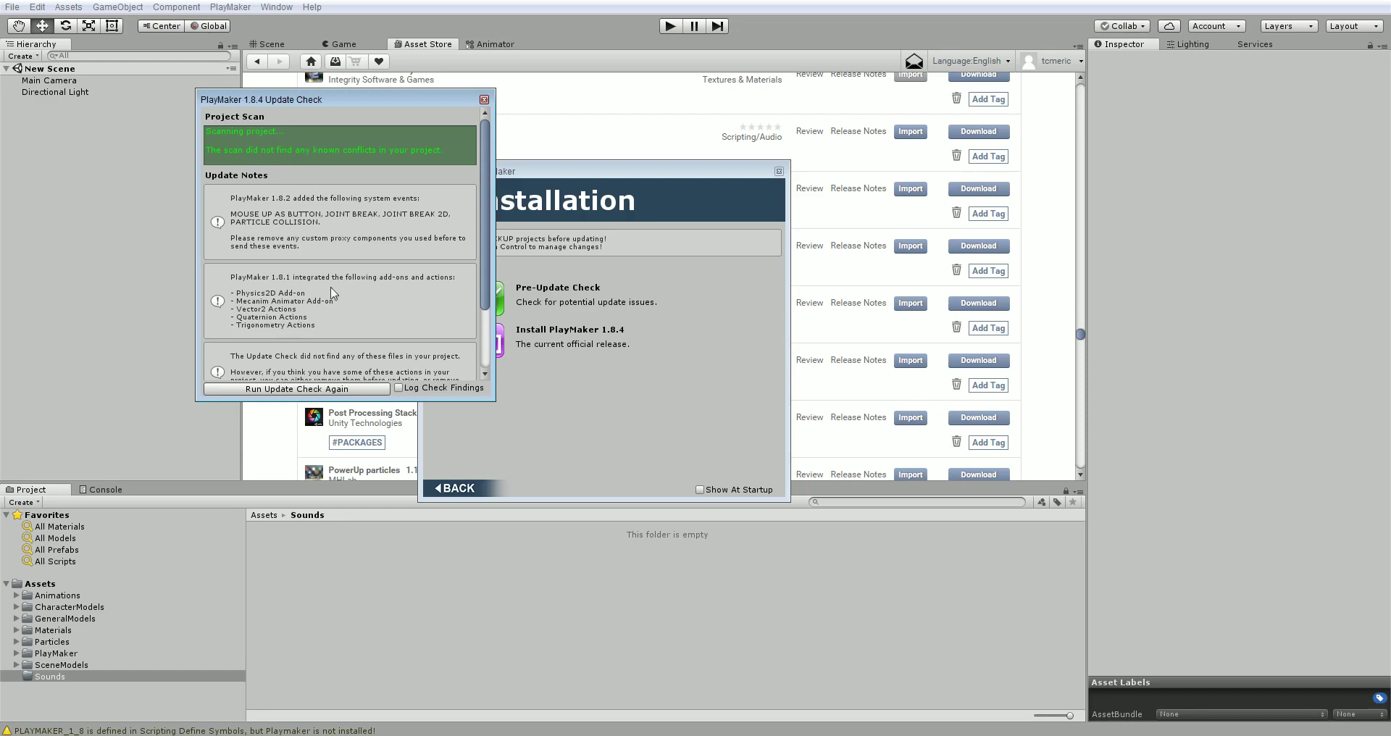
click(485, 99)
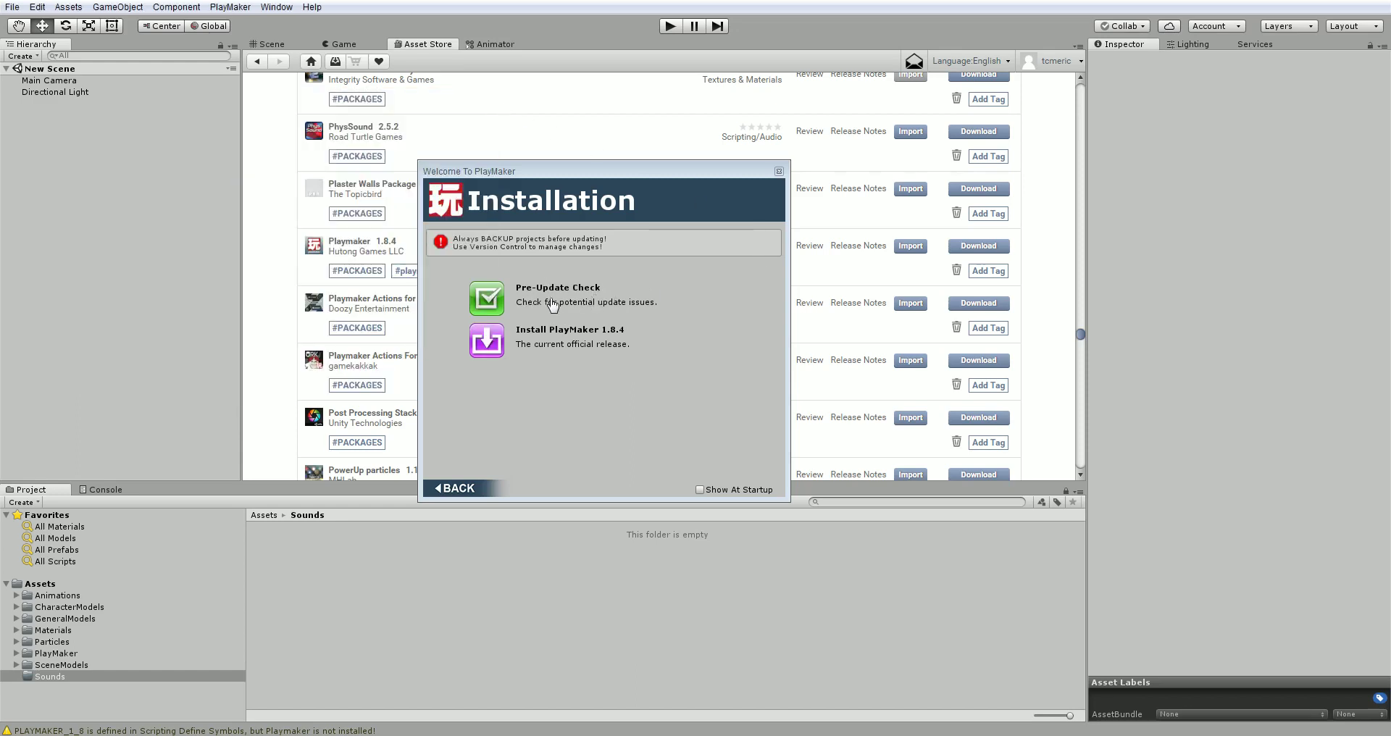
Step: Install PlayMaker 1.8.4 after confirming a backup, importing all its package files
click(489, 346)
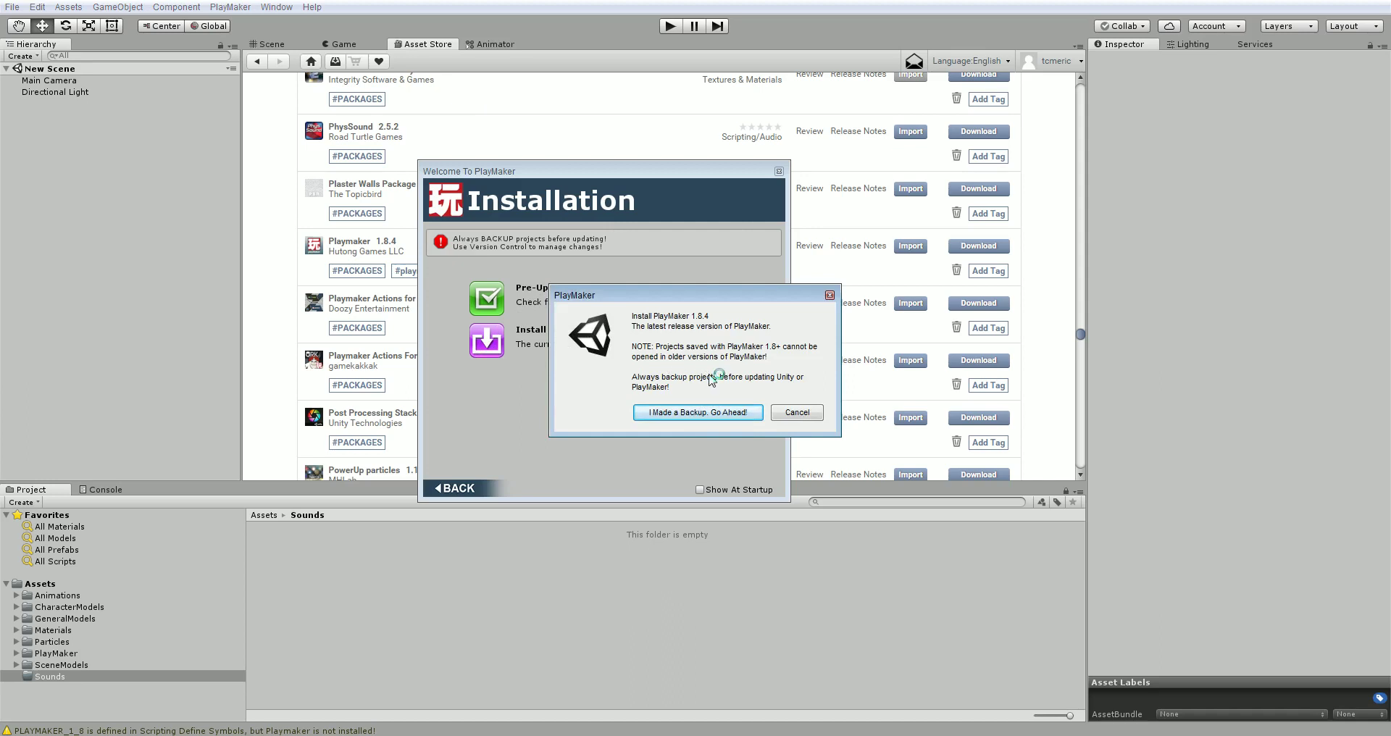
click(672, 417)
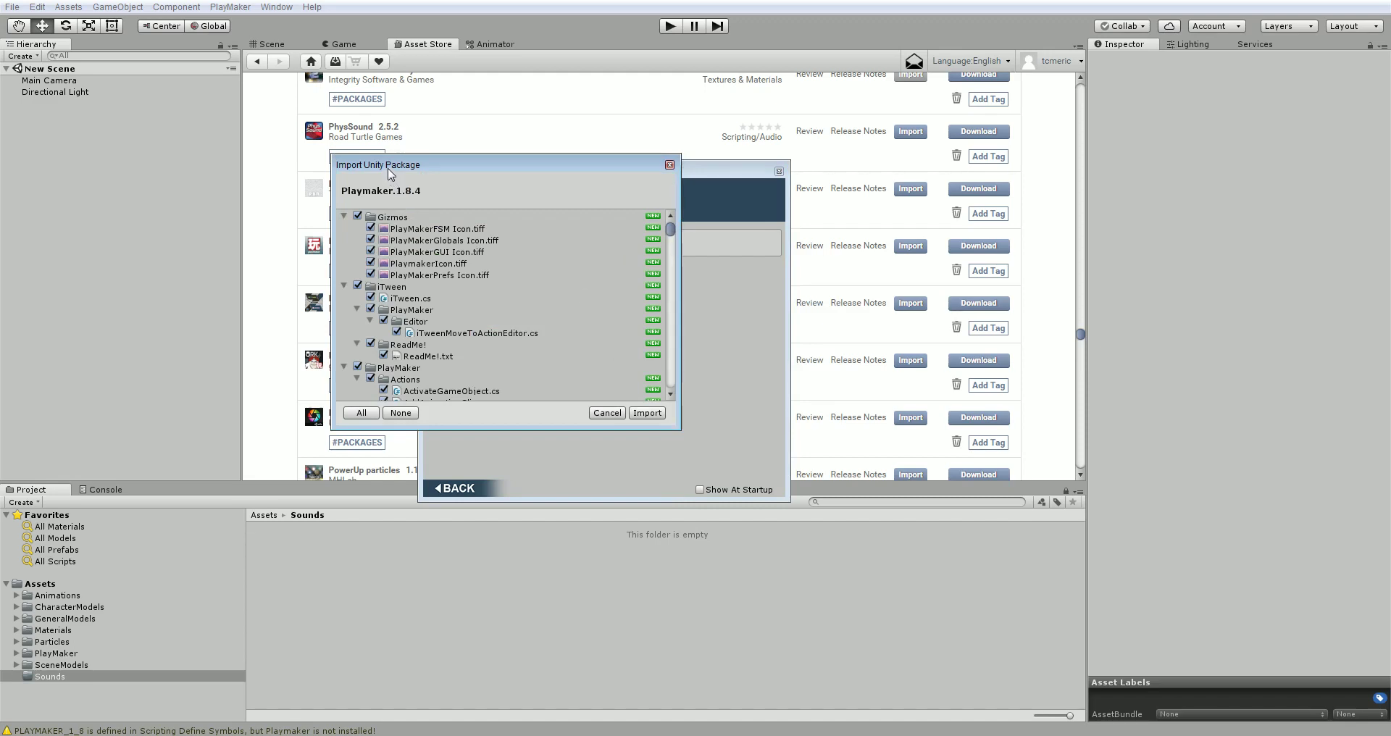
drag(388, 174, 370, 168)
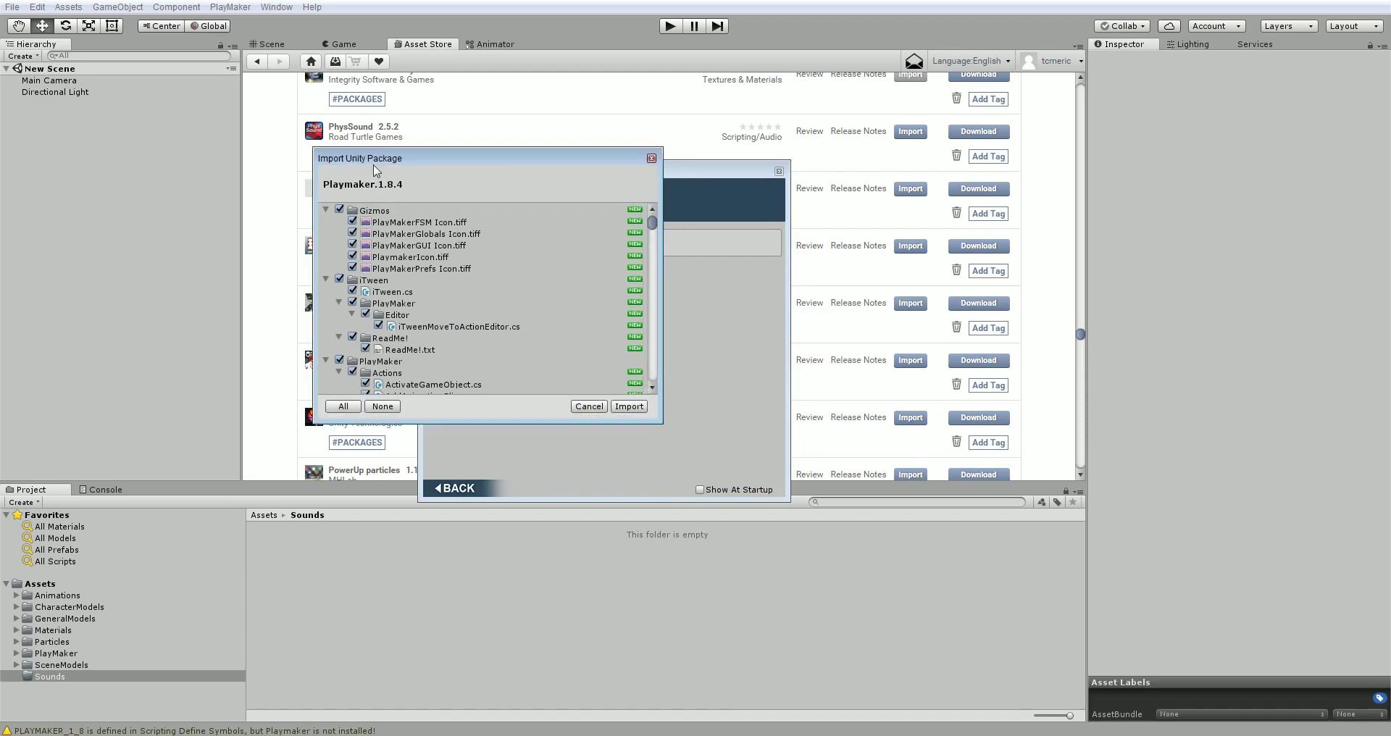
click(627, 407)
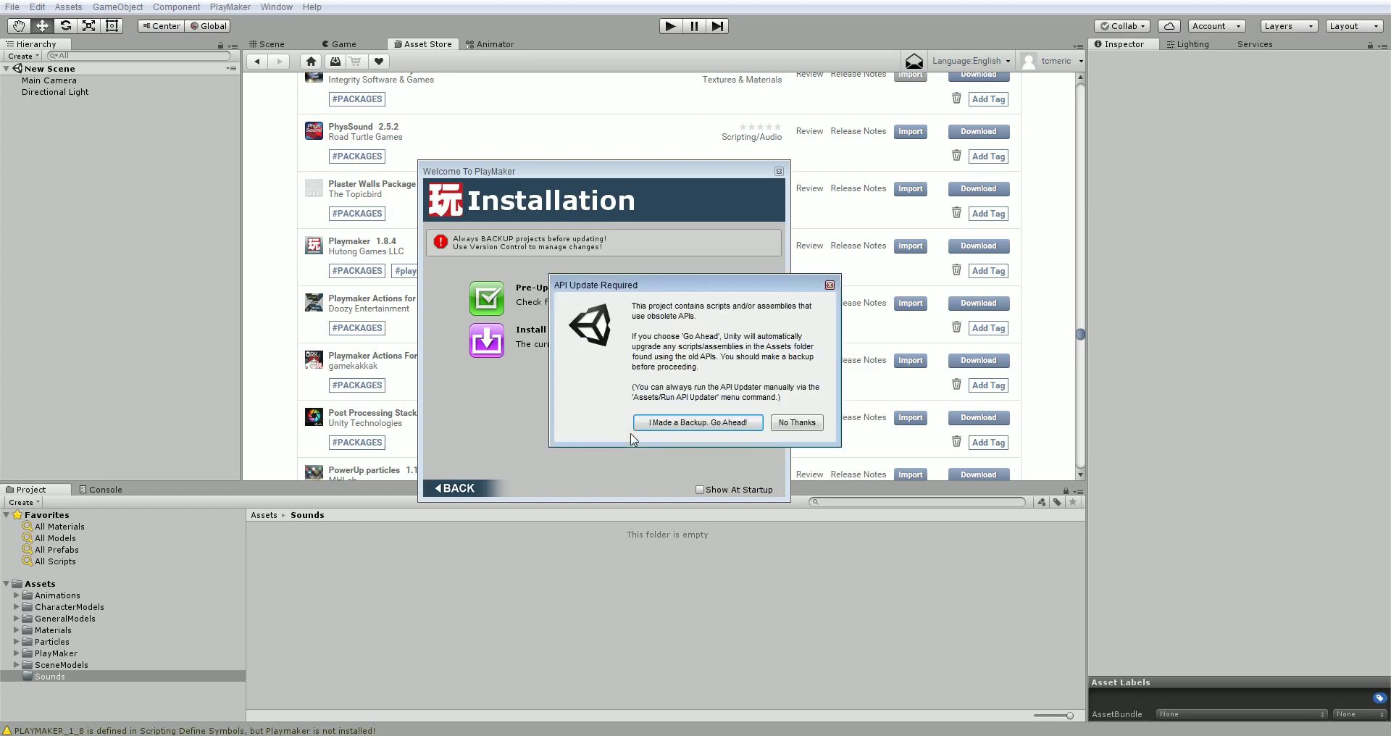
Step: Approve the obsolete-API script upgrade, acknowledge the Upgrade Guide, and close the PlayMaker welcome screen
click(683, 426)
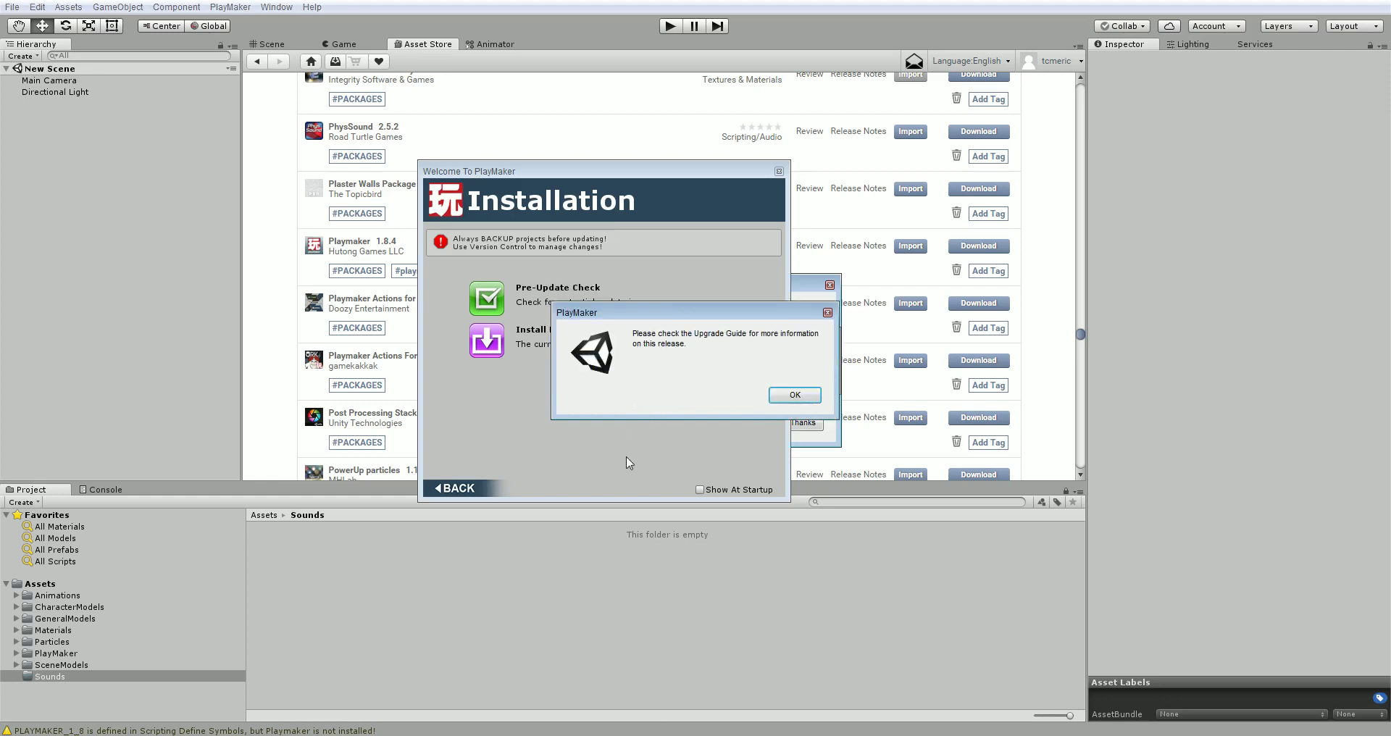
click(794, 395)
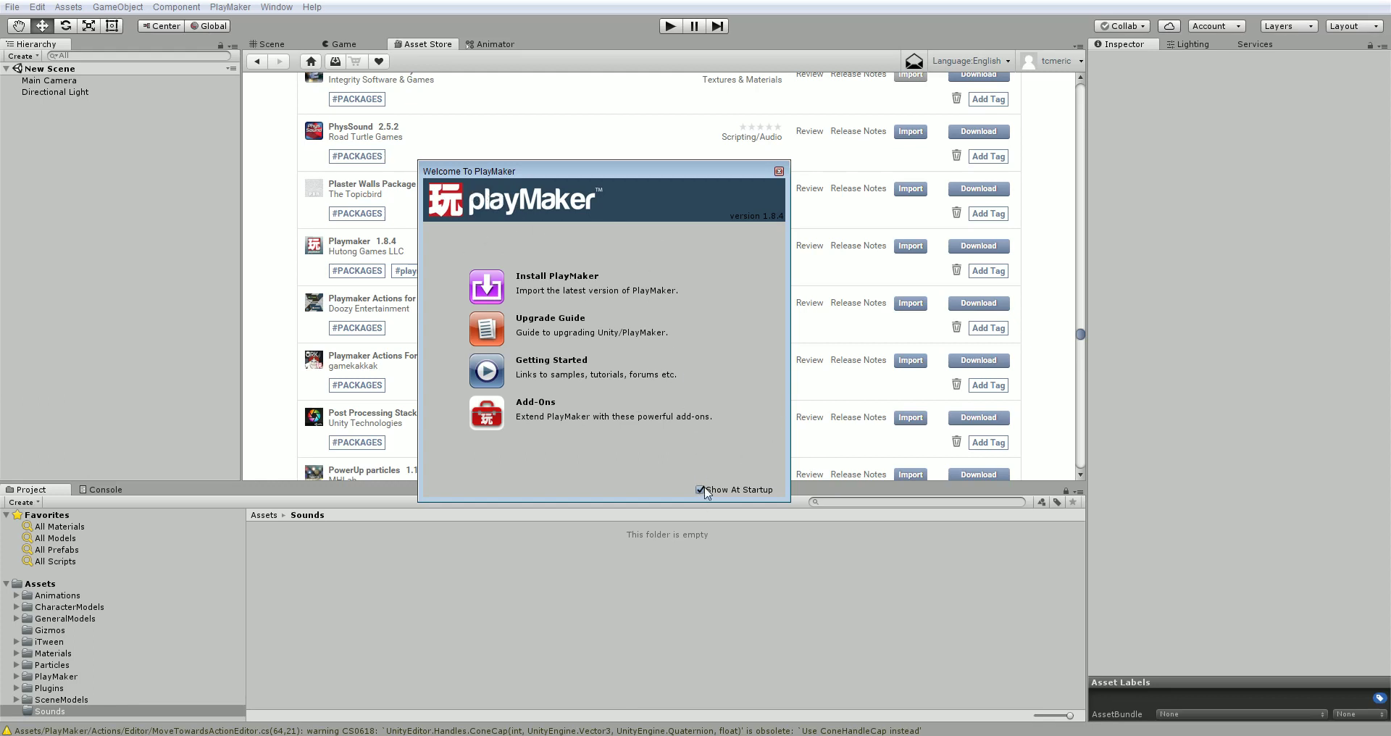
click(779, 172)
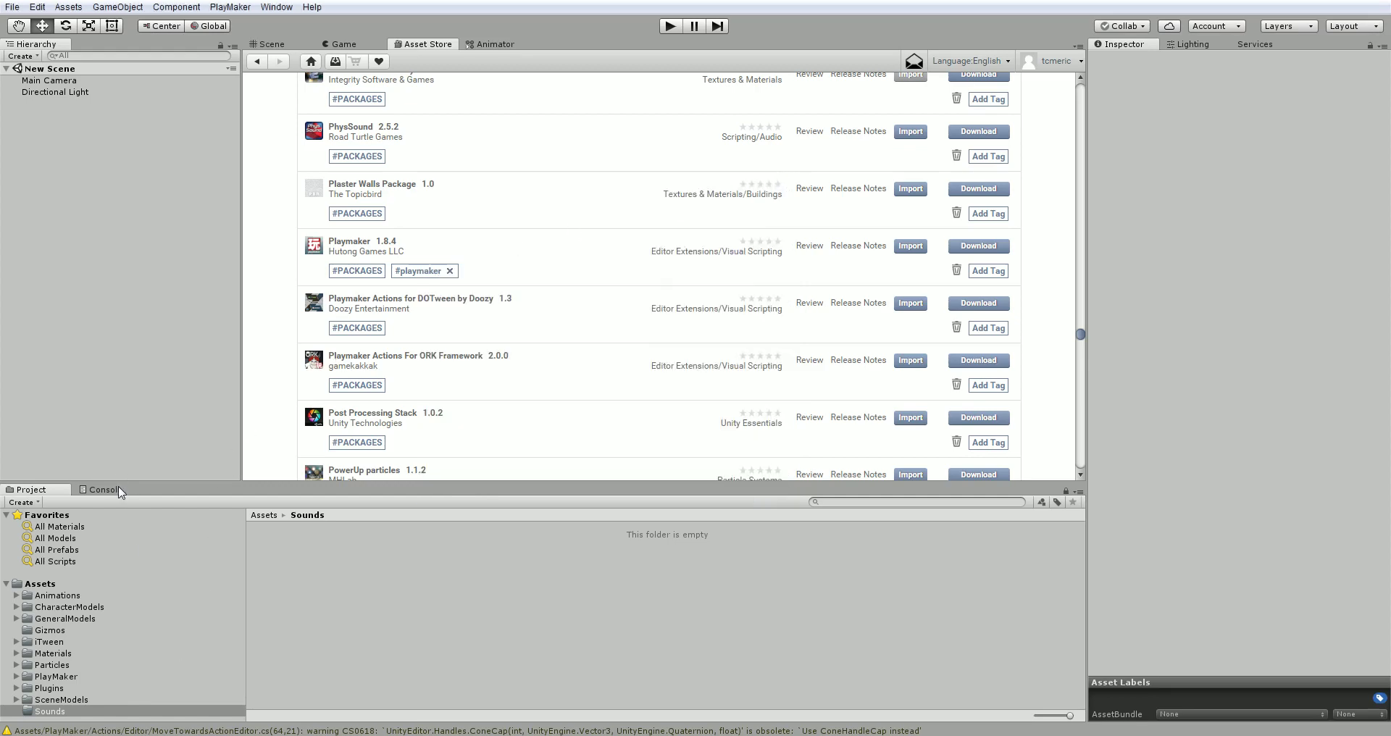
Step: Clear all PlayMaker warnings from the enlarged Console, then shrink it and return to Project
drag(119, 480, 118, 306)
click(105, 314)
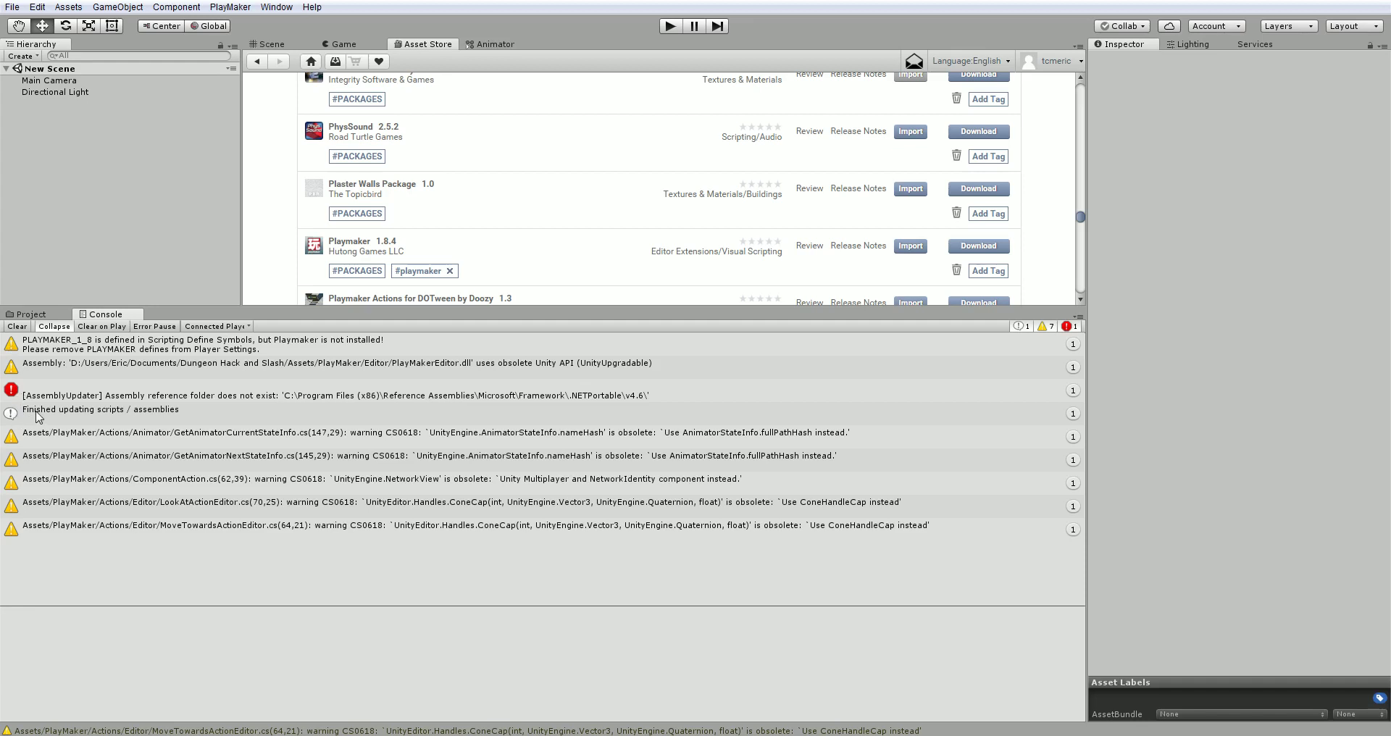
click(16, 326)
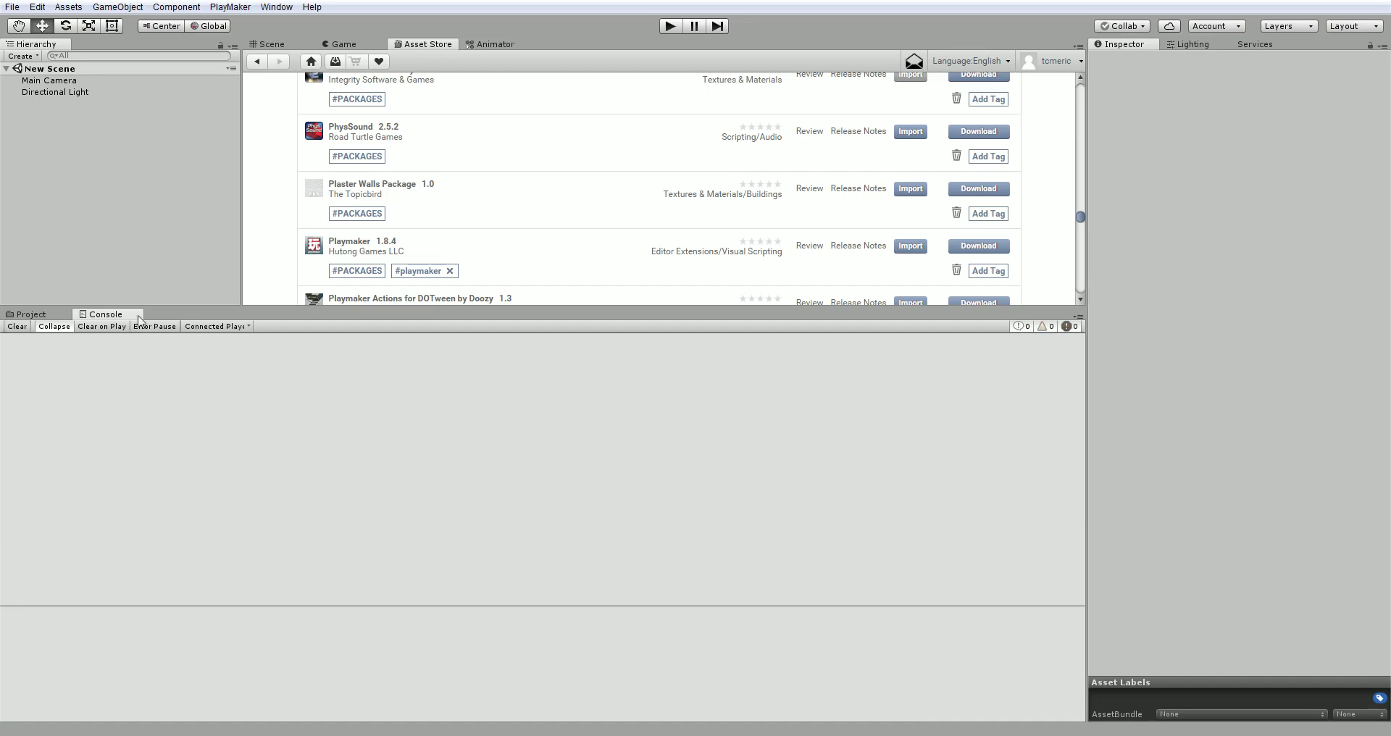
drag(142, 308, 130, 445)
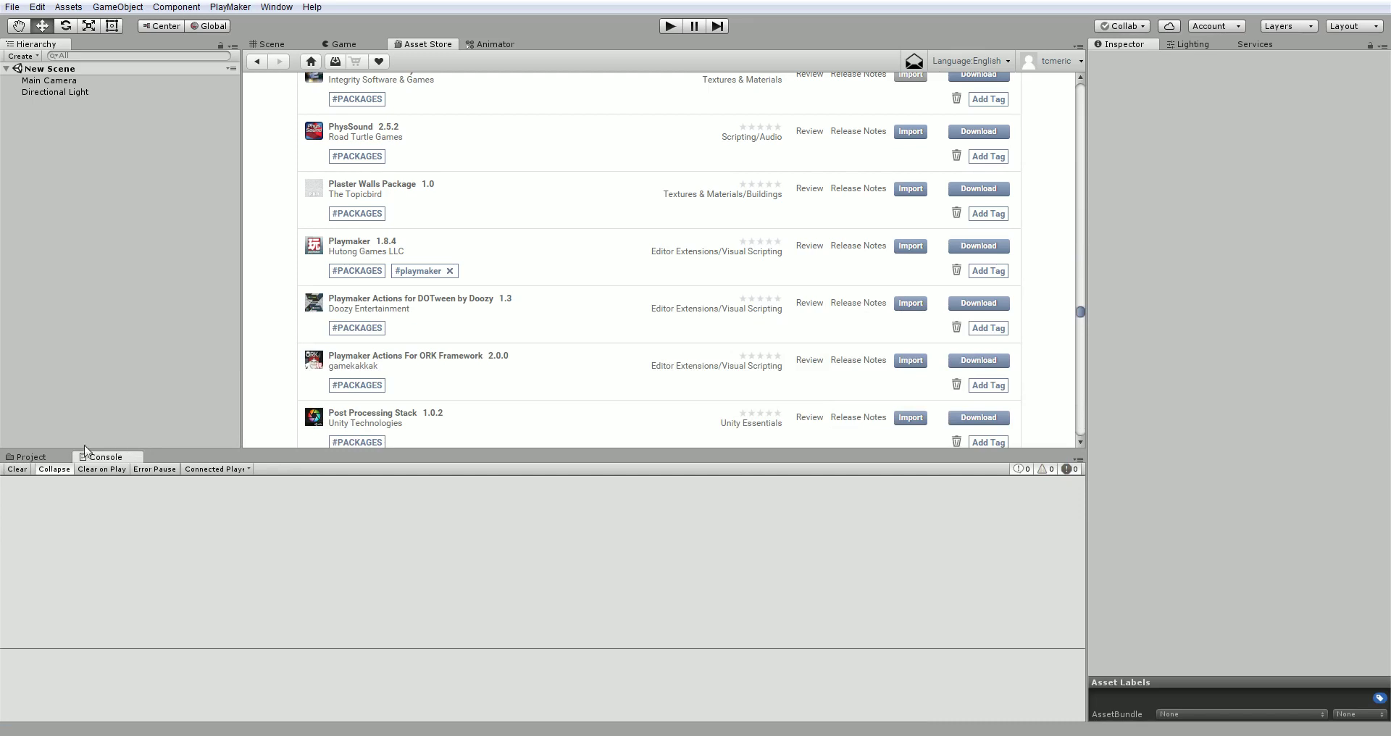
click(29, 457)
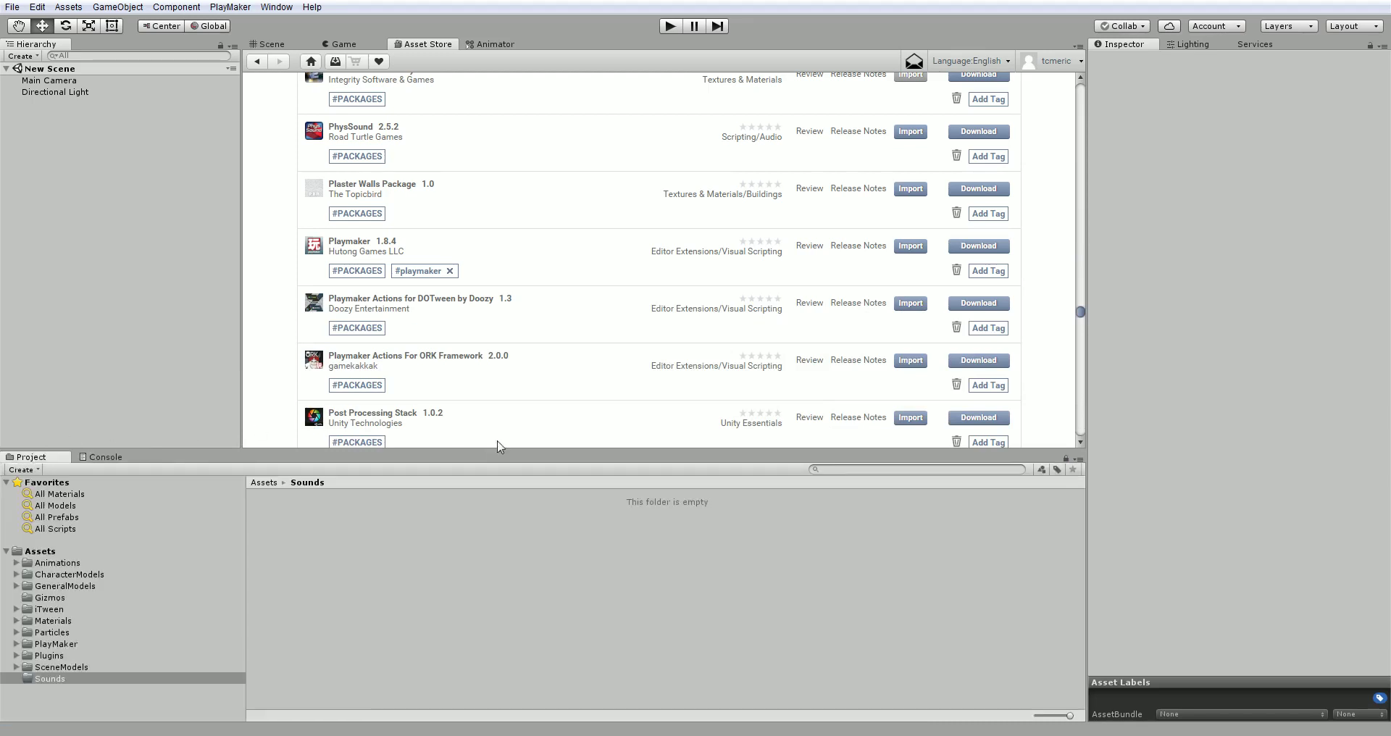
Step: Resize the Project panel and launch PlayMaker > PlayMaker Editor from the menu bar
drag(401, 450, 416, 385)
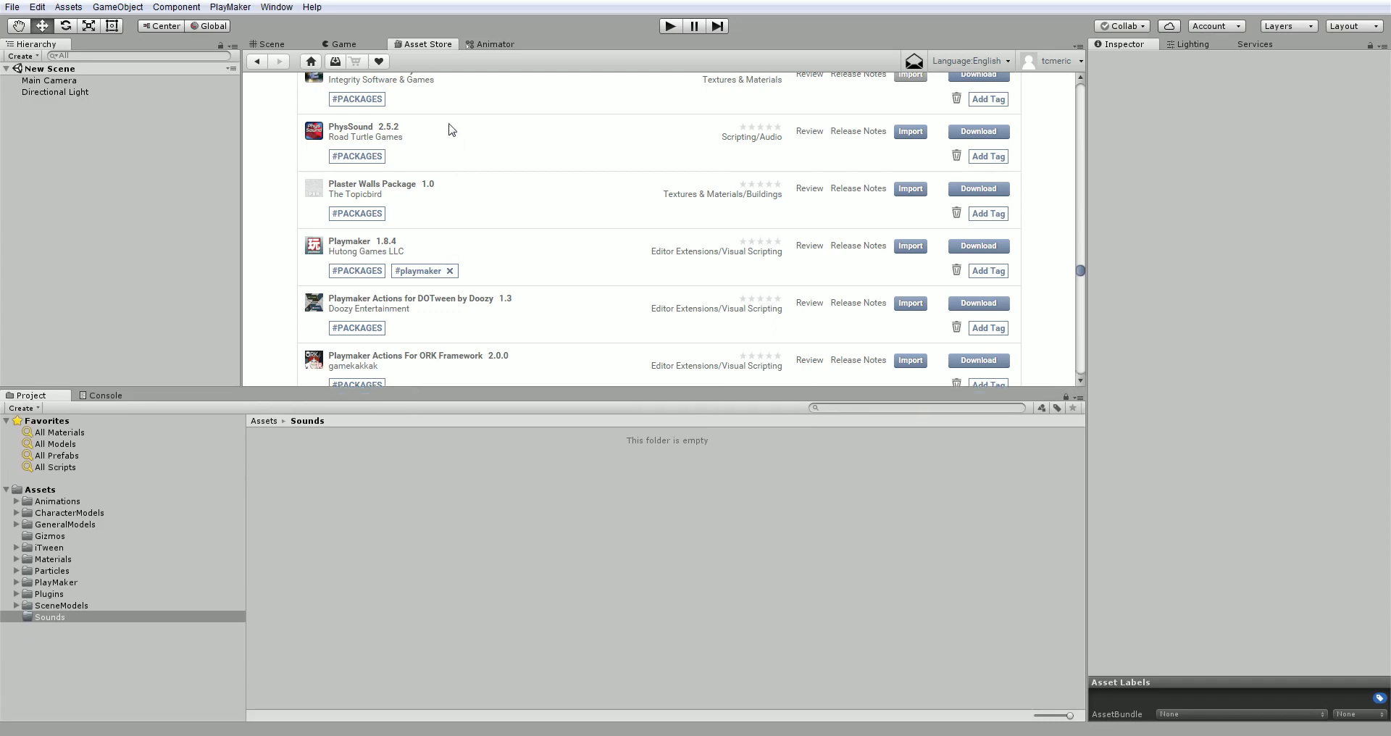
click(232, 9)
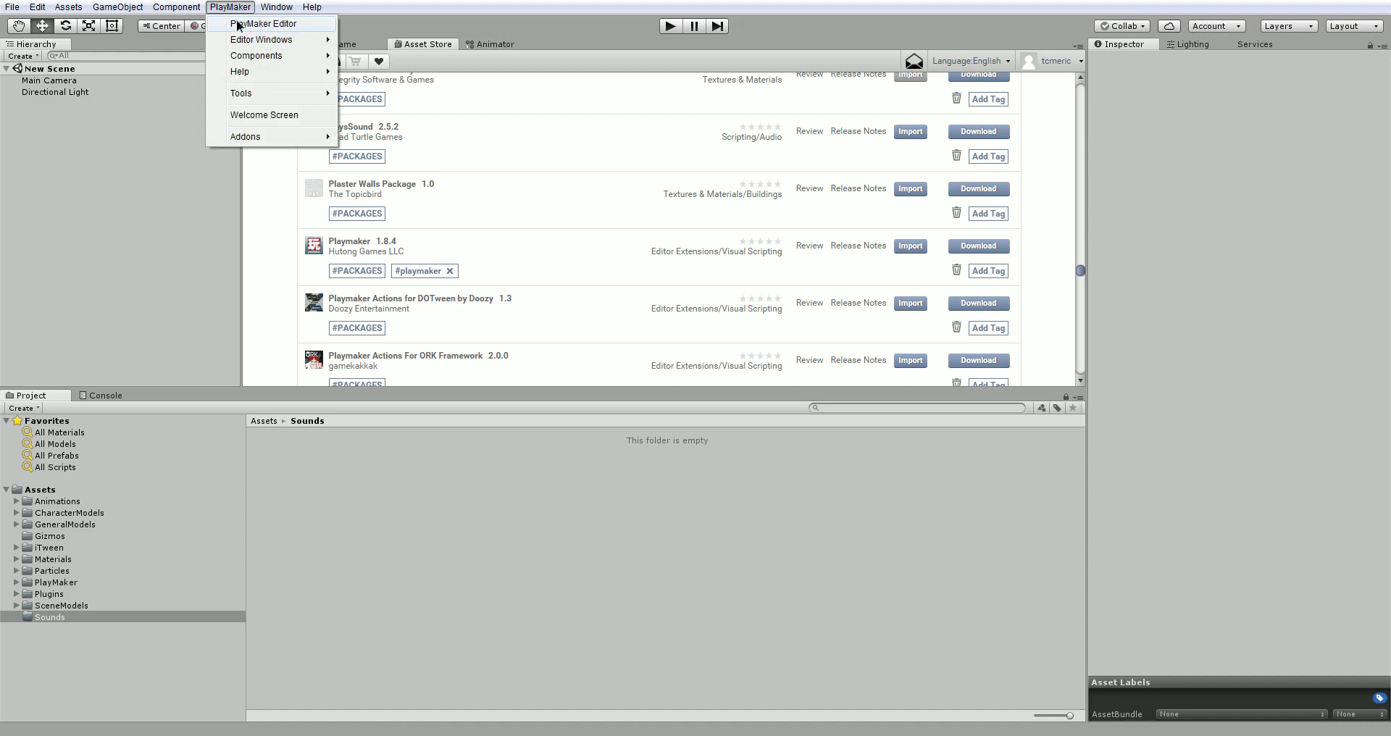
click(238, 24)
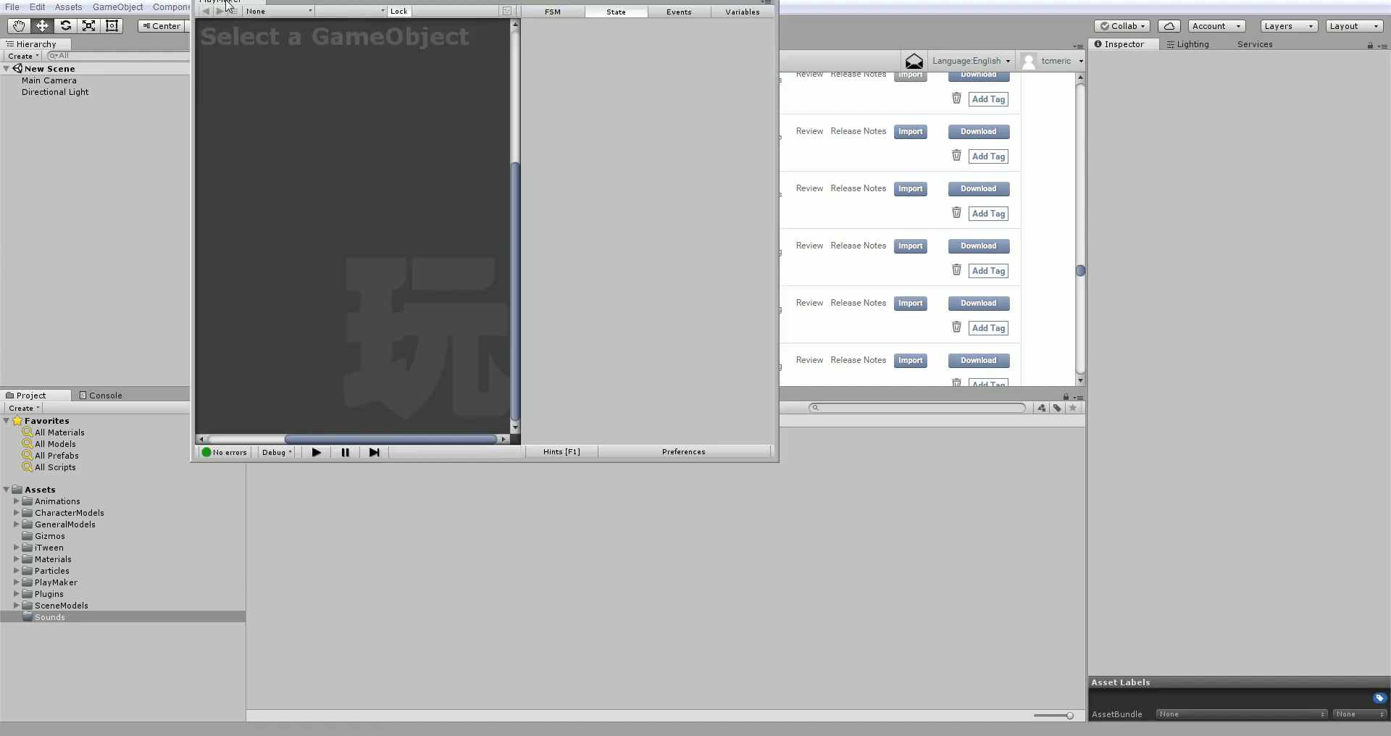